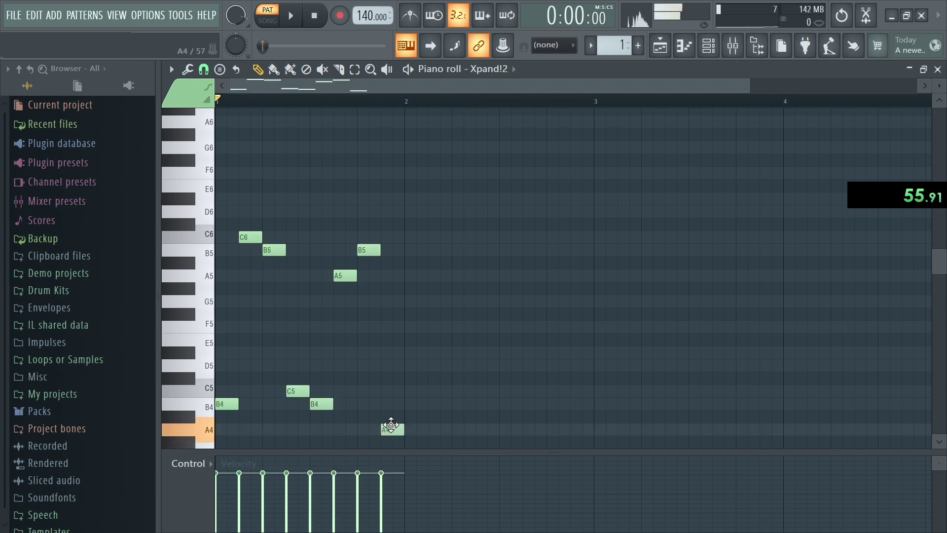
Step: Duplicate the one-bar Xpand!2 melody until it fills four bars, and clear the note selection
key("ctrl+b")
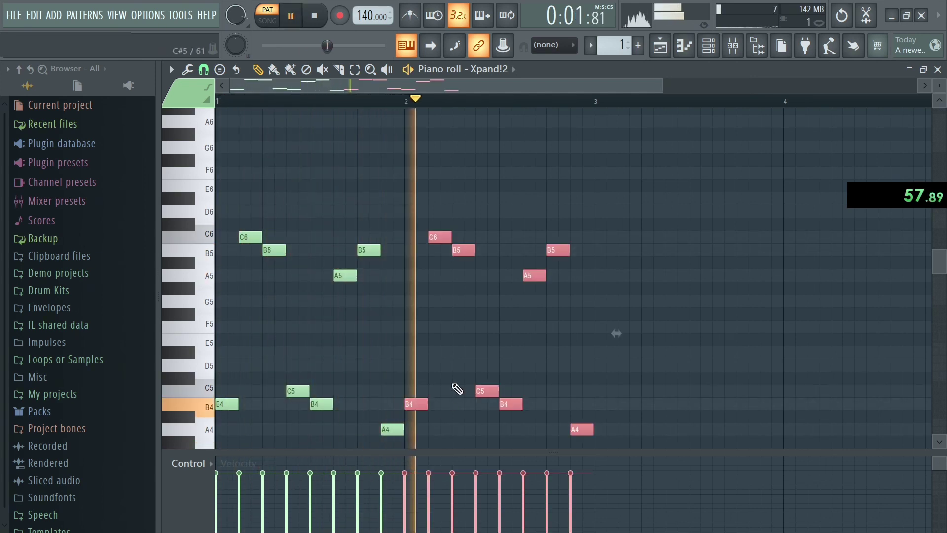
key("ctrl+b")
scroll(456, 388, "down", 5)
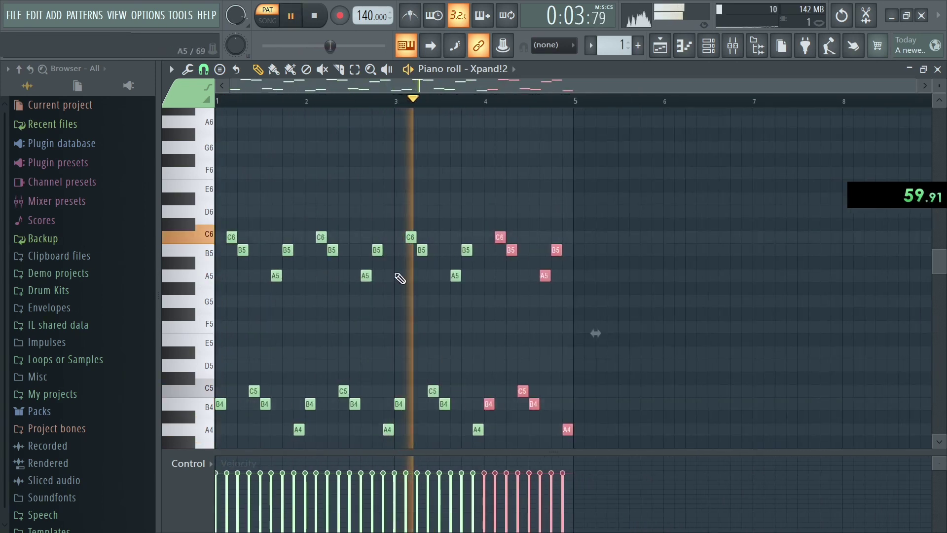
left_click(321, 211)
right_click(321, 211)
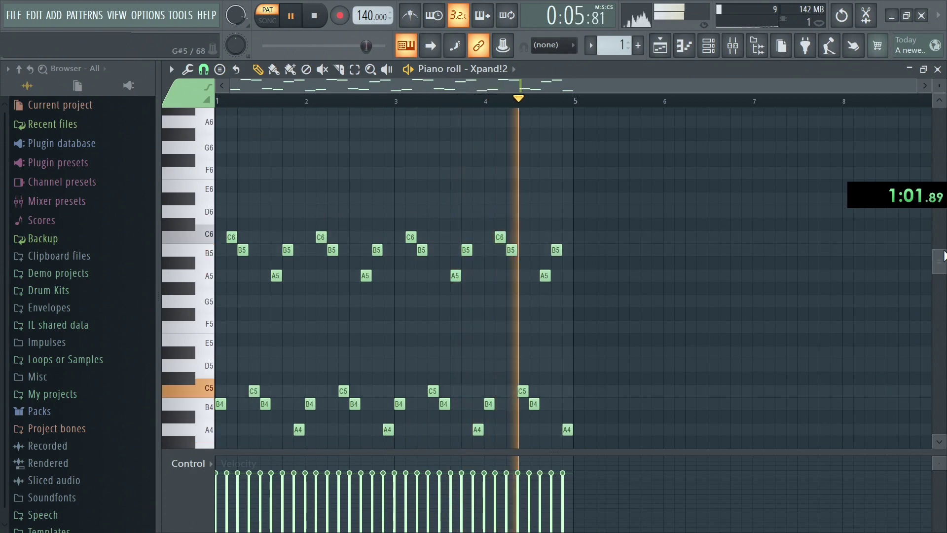
Step: Add a one-bar B3 note in bar 3 and a one-bar C4 note in bar 4 beneath the melody, and show the channel rack
left_click_drag(940, 273, 942, 279)
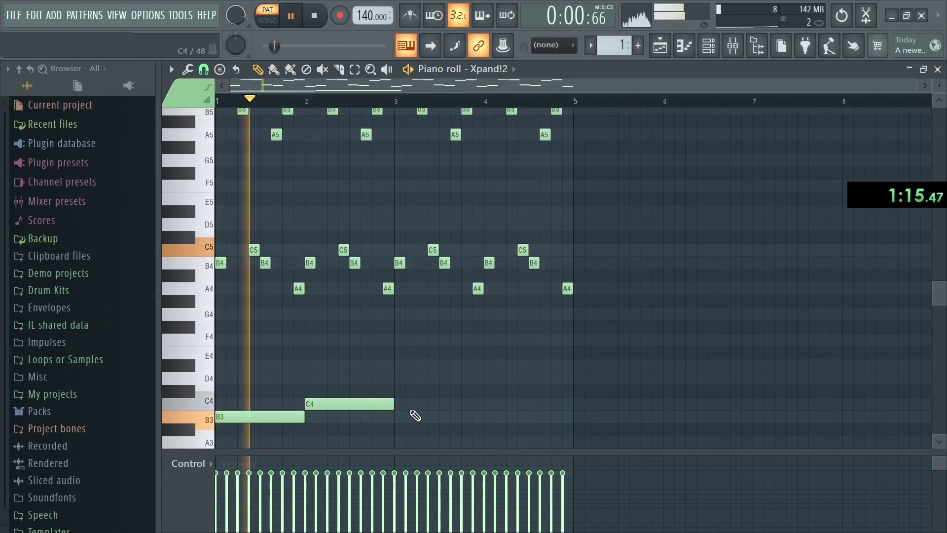
left_click(414, 417)
left_click(490, 403)
left_click(708, 45)
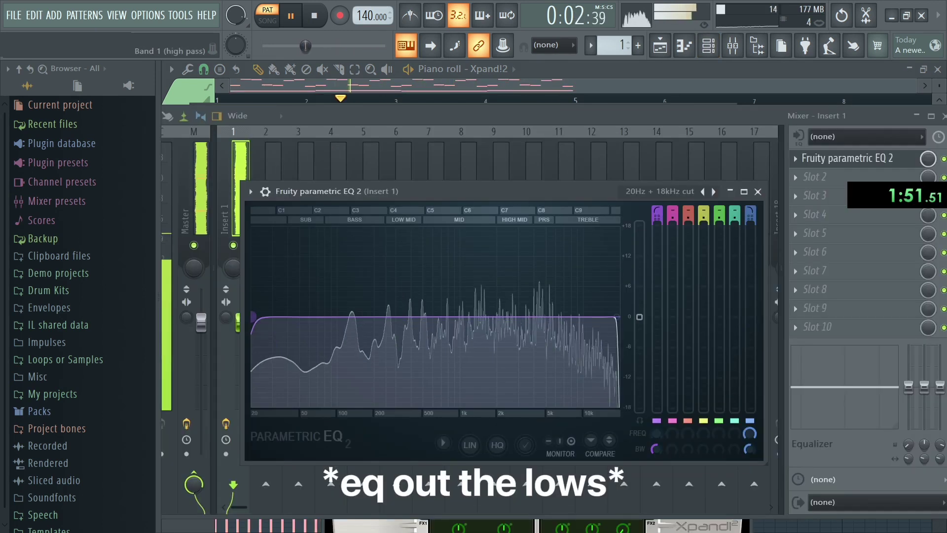
Step: Cut the lows on Insert 1 by moving the EQ's band 1 high pass to about 200 Hz, and return to the playlist and channel rack
left_click_drag(316, 317, 384, 316)
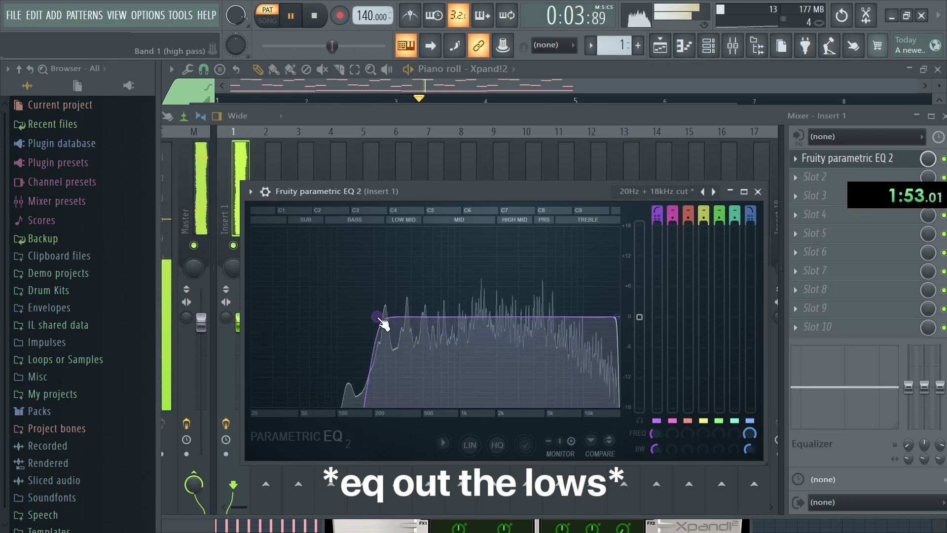
left_click(661, 48)
key("F6")
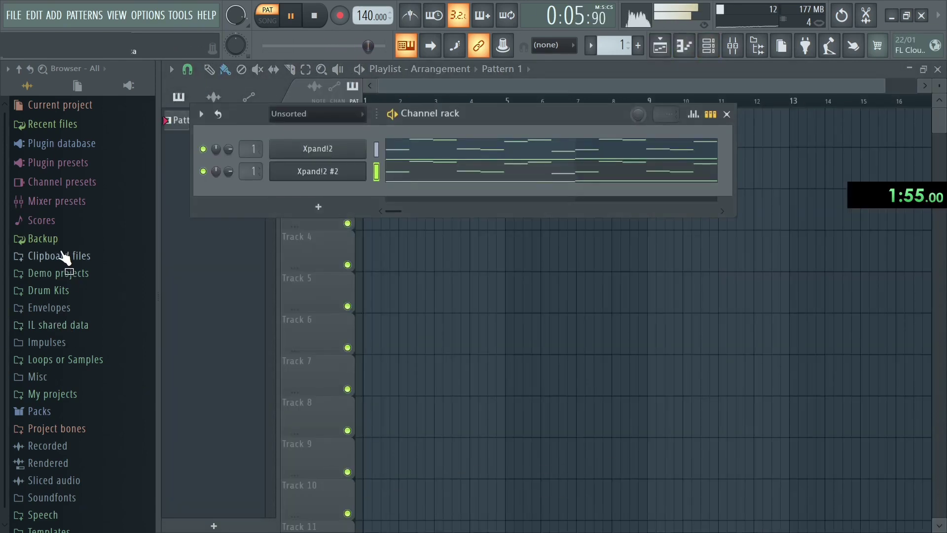
Step: Expand Drum Kits and its !New Kits folder, and open the "!LITERALL..ARD DRIVE" kit for drum samples
left_click(58, 291)
left_click(74, 311)
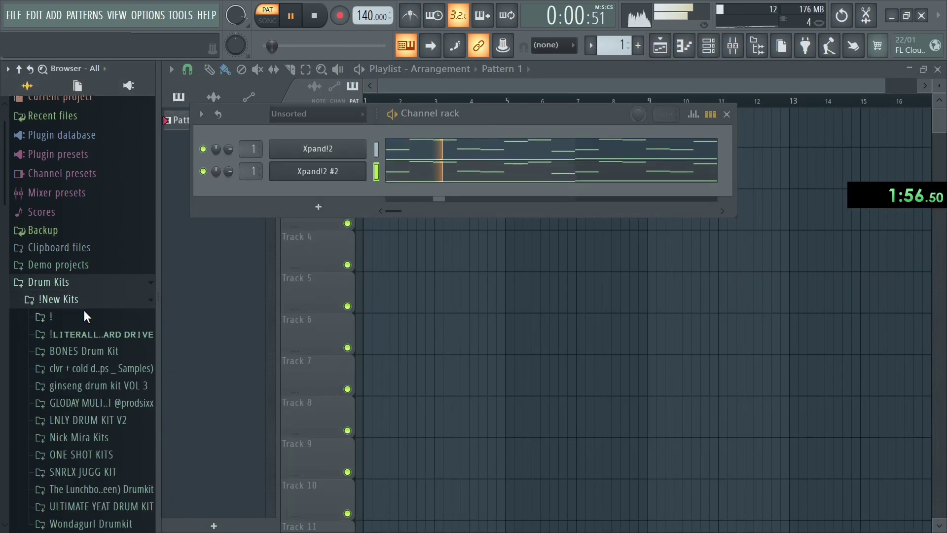
left_click(106, 338)
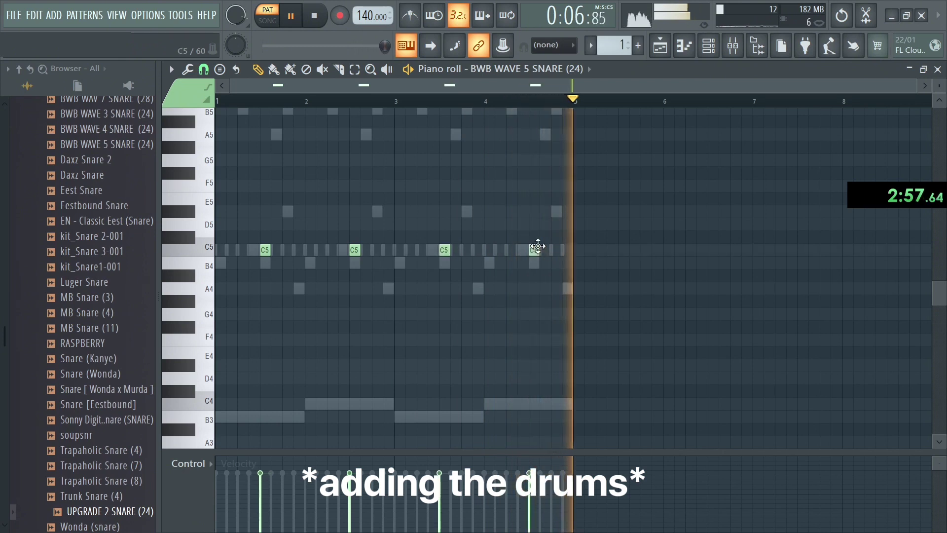
Step: Draw the NM - 808 bass line with three consecutive 1.5-beat B3 notes from bar 1 and a C4 on beat 2 of bar 2
key("F6")
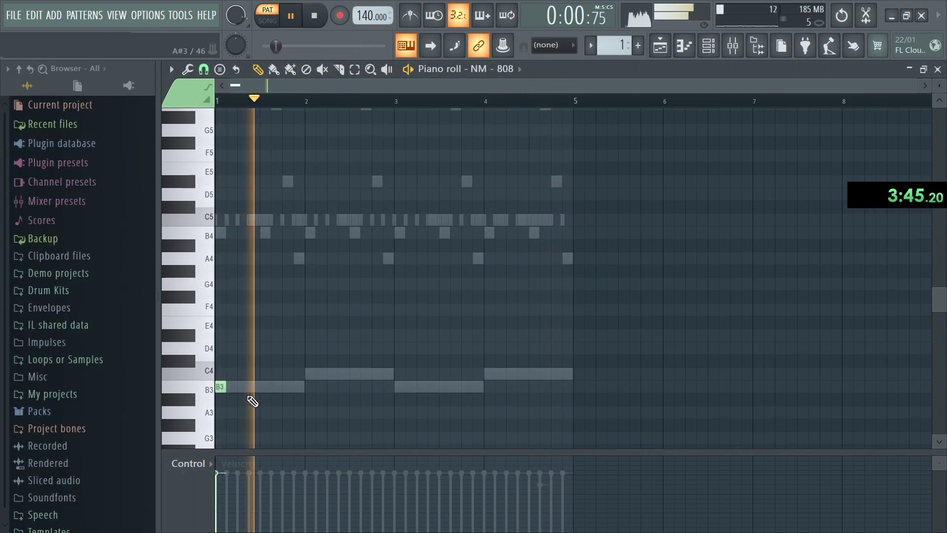
left_click_drag(224, 387, 249, 387)
left_click(254, 387)
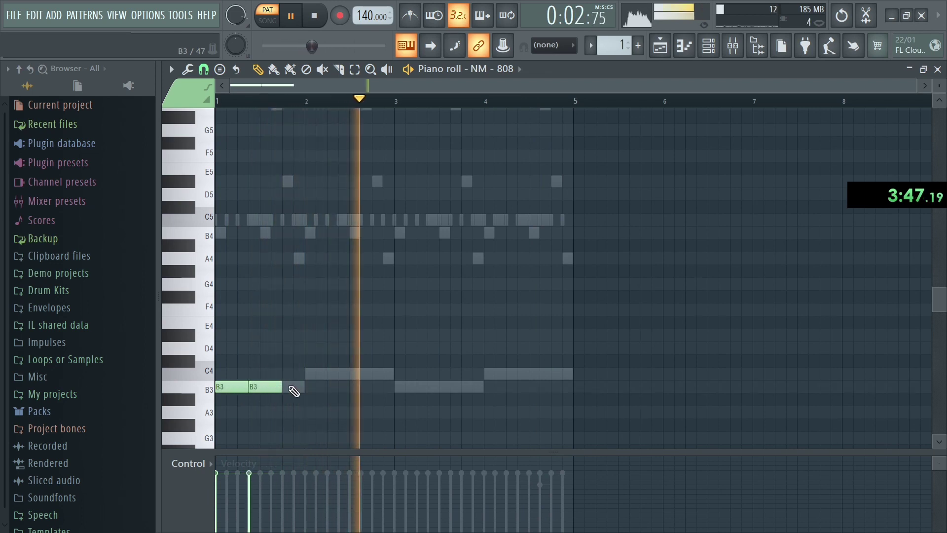
left_click(286, 374)
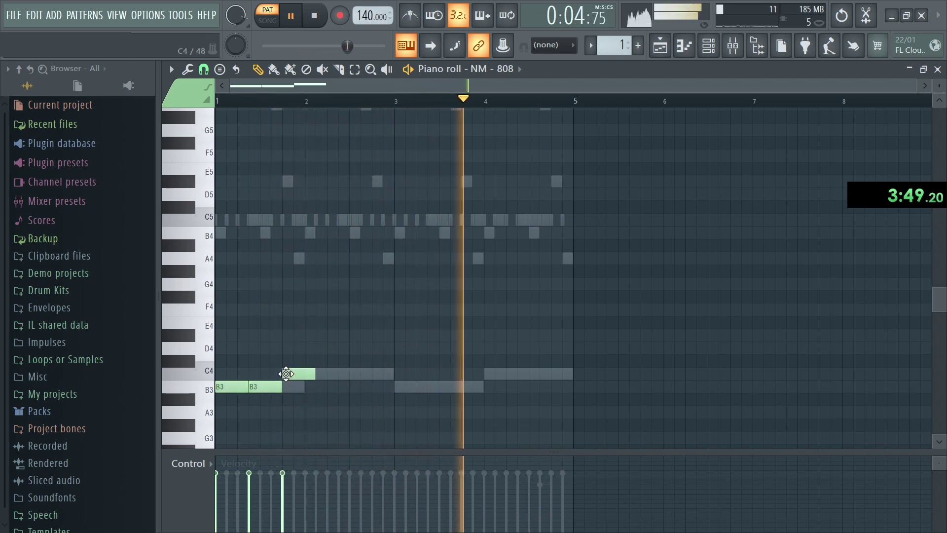
left_click_drag(302, 374, 347, 373)
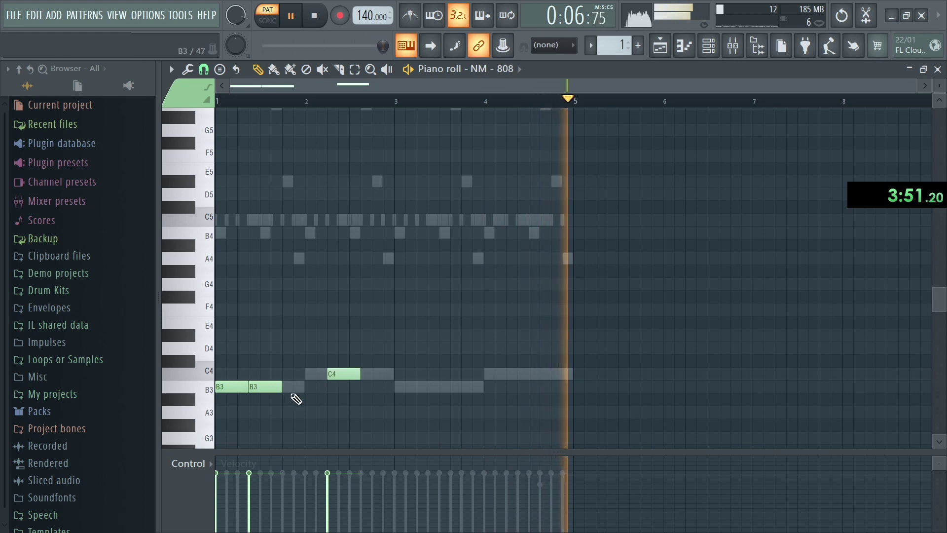
left_click(291, 388)
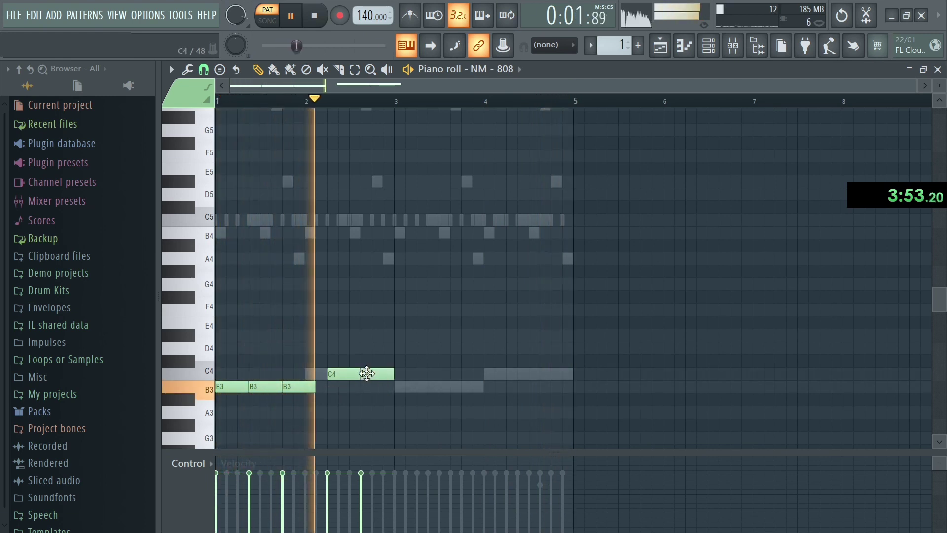
Step: Join the 808 notes end to end with Quick legato and duplicate the two-bar line into bars 3 and 4
left_click(404, 374)
key("ctrl+l")
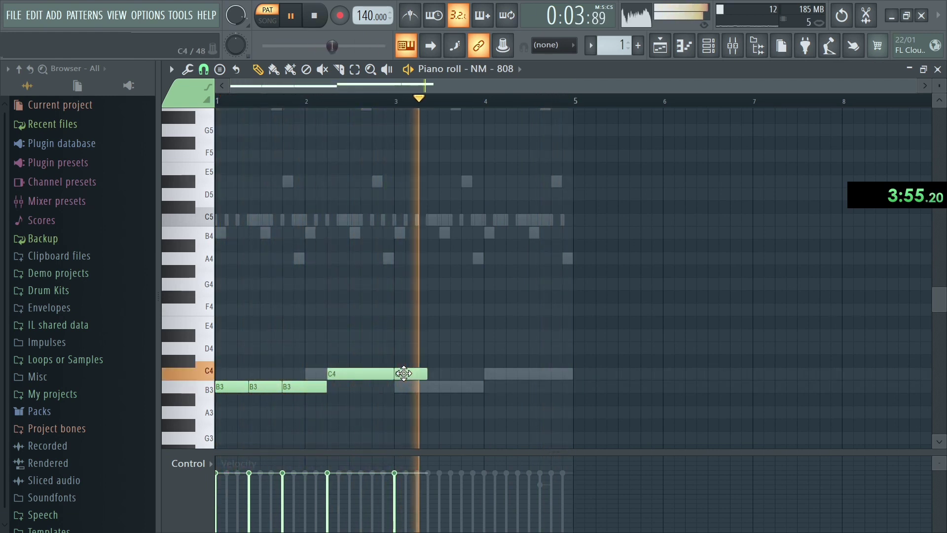
right_click(402, 374)
key("ctrl+b")
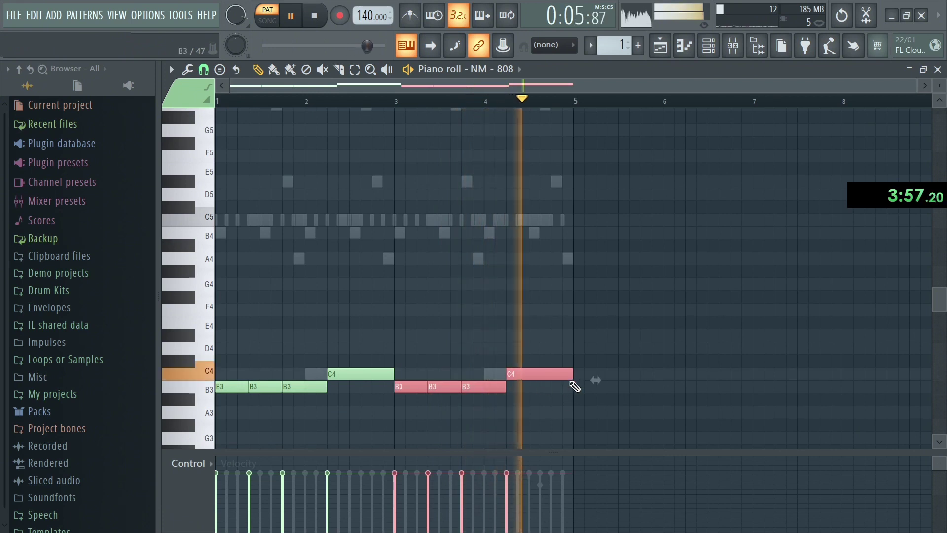
left_click(556, 409)
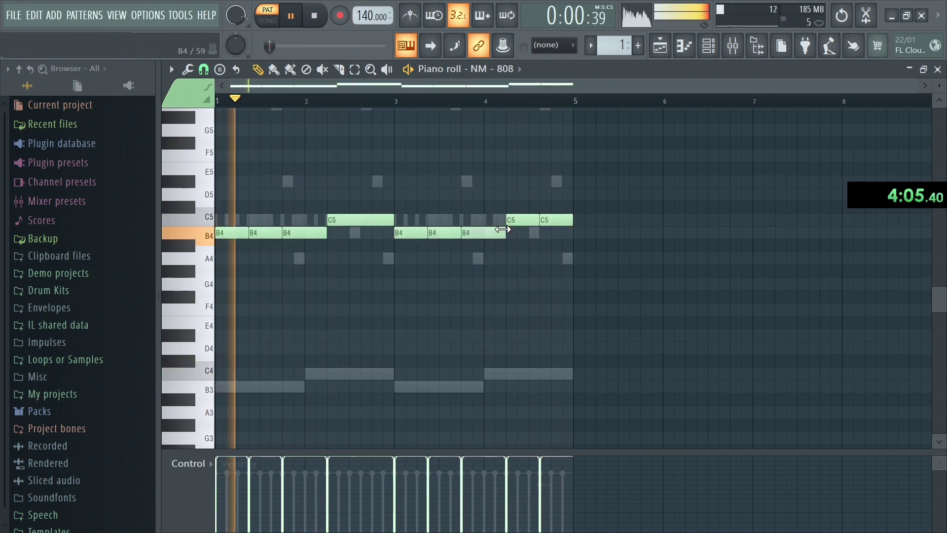
Step: Rework the NM - 808 notes at the change from B4 to C5 in bar 4
left_click(501, 233)
left_click_drag(528, 233, 499, 220)
left_click(389, 187)
right_click(389, 185)
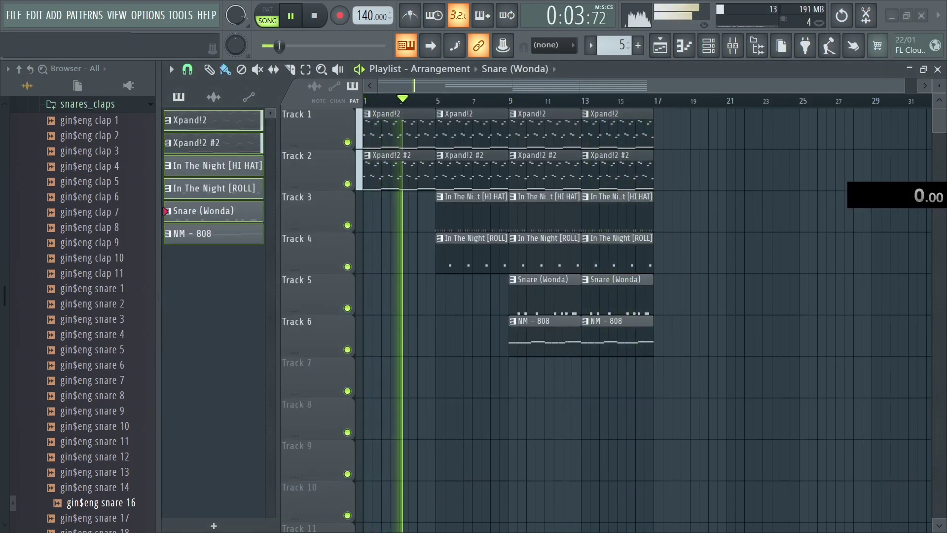
Step: Collapse the browser folders, load the KEY 26 - Colors preset as the instrument, and open its piano roll
left_click(19, 69)
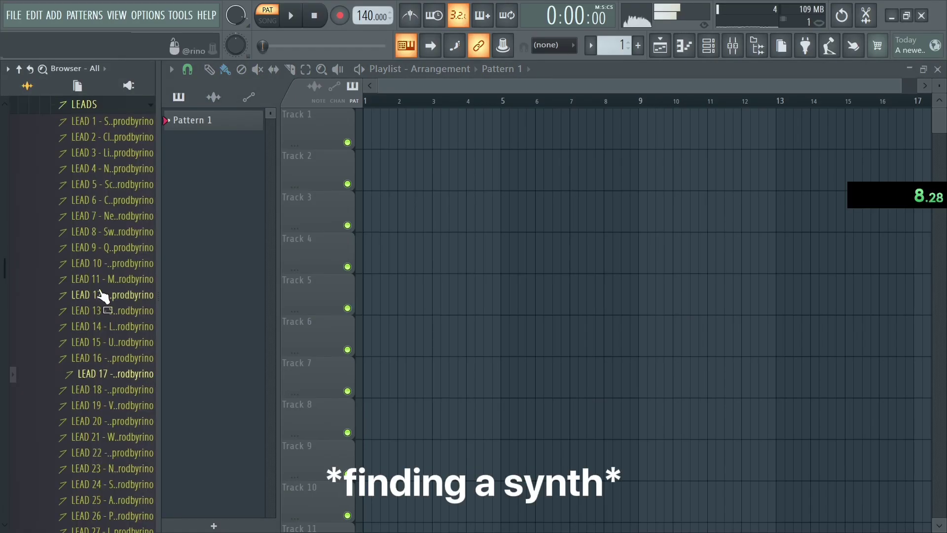
left_click(112, 199)
left_click(113, 516)
key("F7")
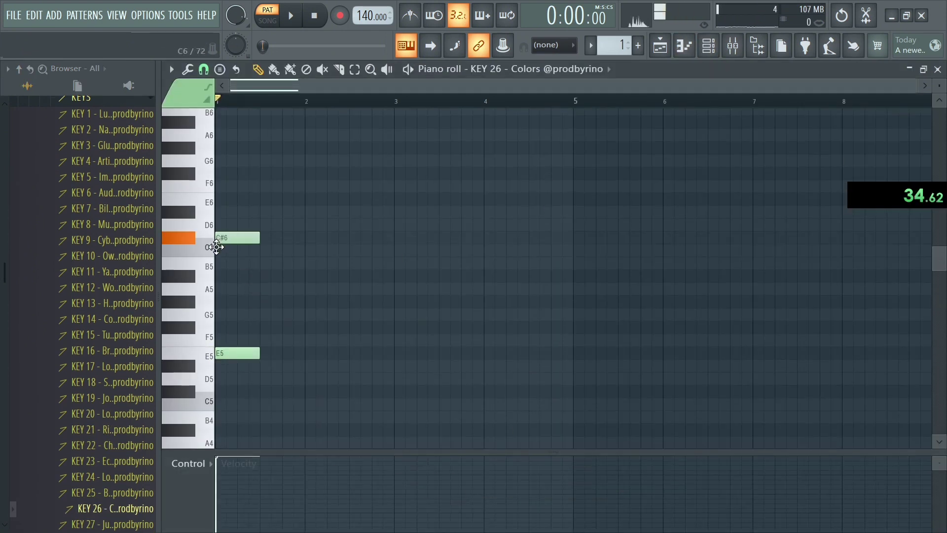
Step: Add a C5 note to the KEY 26 - Colors part, duplicate its two bars into bars 3 and 4, and start playback
left_click(393, 404)
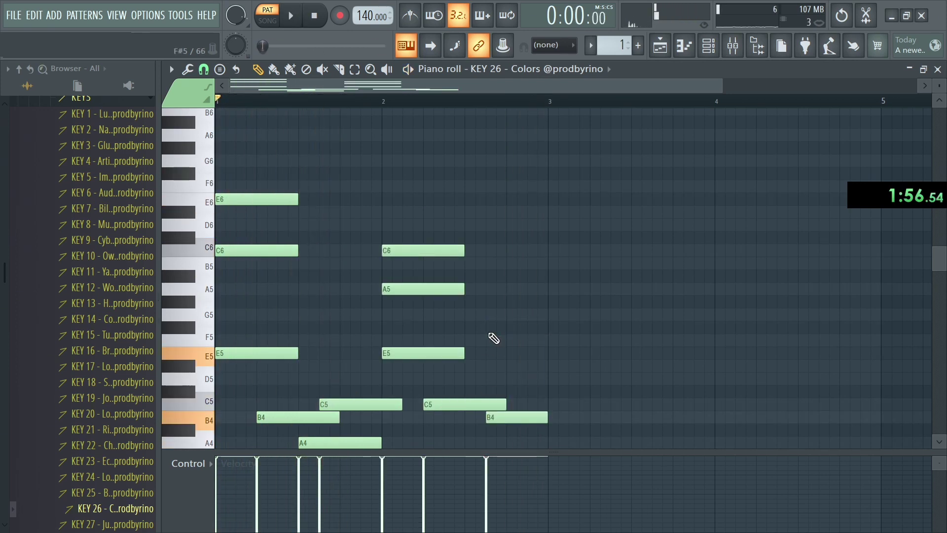
key("ctrl+b")
key("space")
left_click(451, 171)
right_click(452, 171)
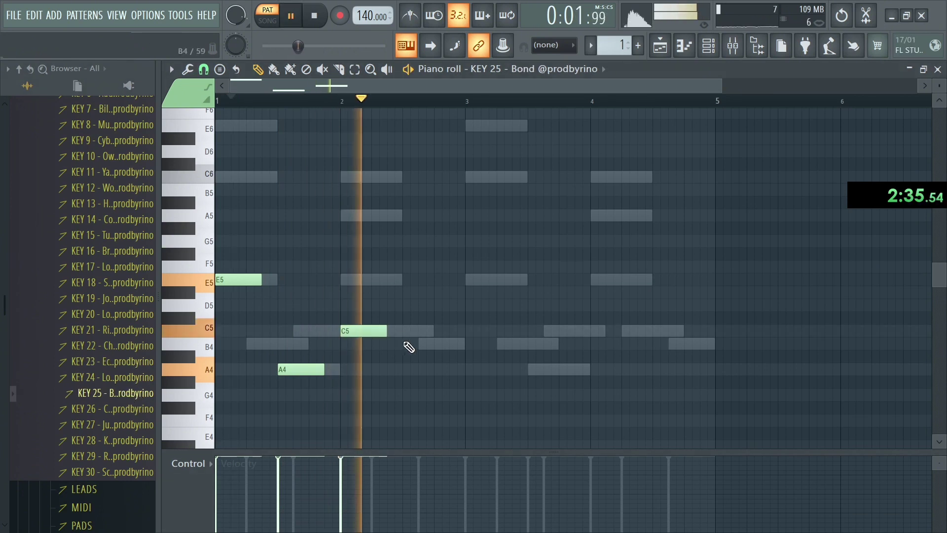
Step: Add a B4 note after the C5 note in bar 2 of the KEY 25 - Bond melody
left_click(409, 344)
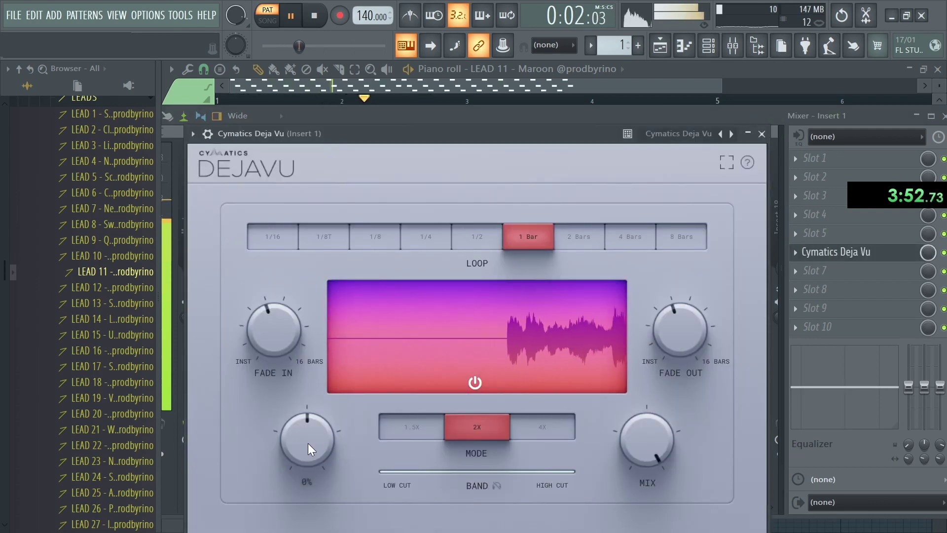
Step: Adjust the percentage knob of Cymatics Deja Vu on Insert 1, and open the mixer for the exported audio clip
left_click_drag(308, 443, 306, 413)
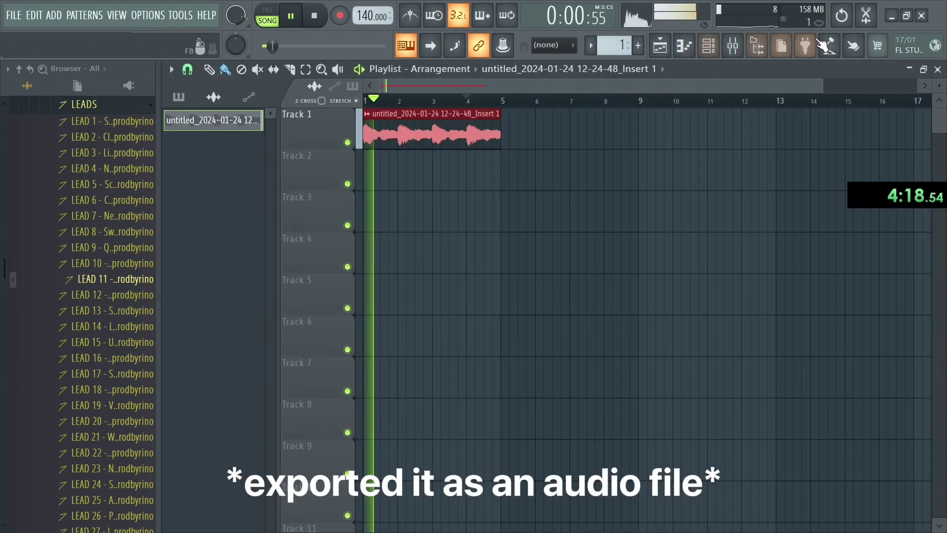
left_click(732, 45)
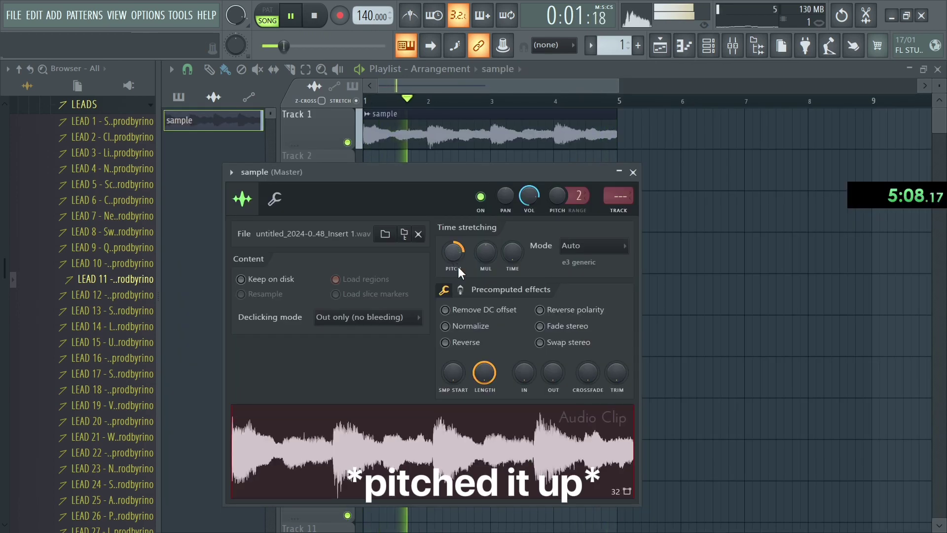
Step: Show the patterns in the playlist's picker and collapse the expanded browser folders
left_click(179, 96)
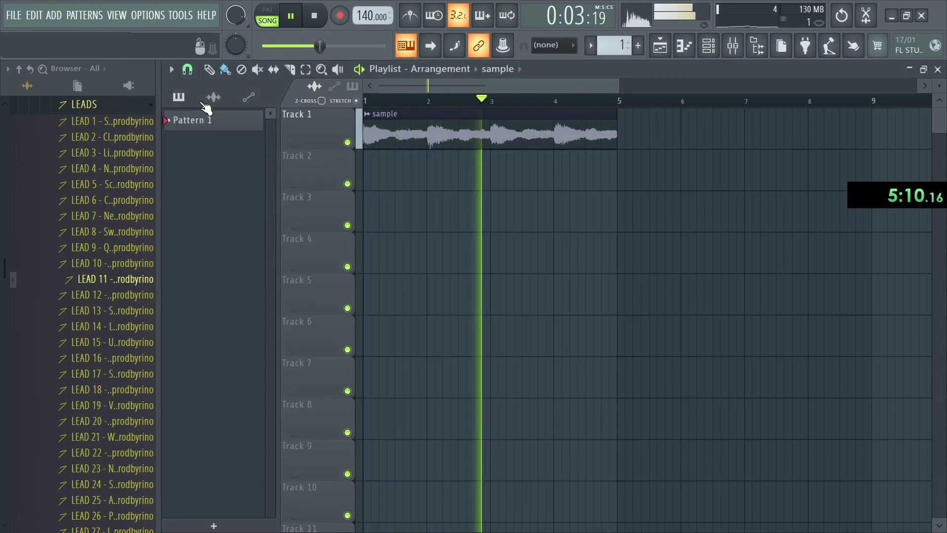
left_click(19, 68)
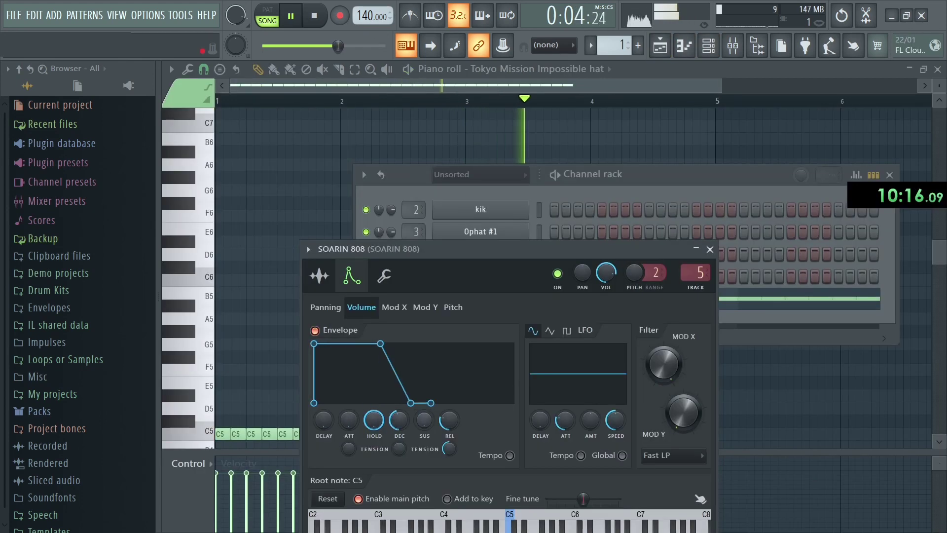
Step: Place a C5 note for SOARIN Clap on beat 3 of each of the four bars
left_click(534, 230)
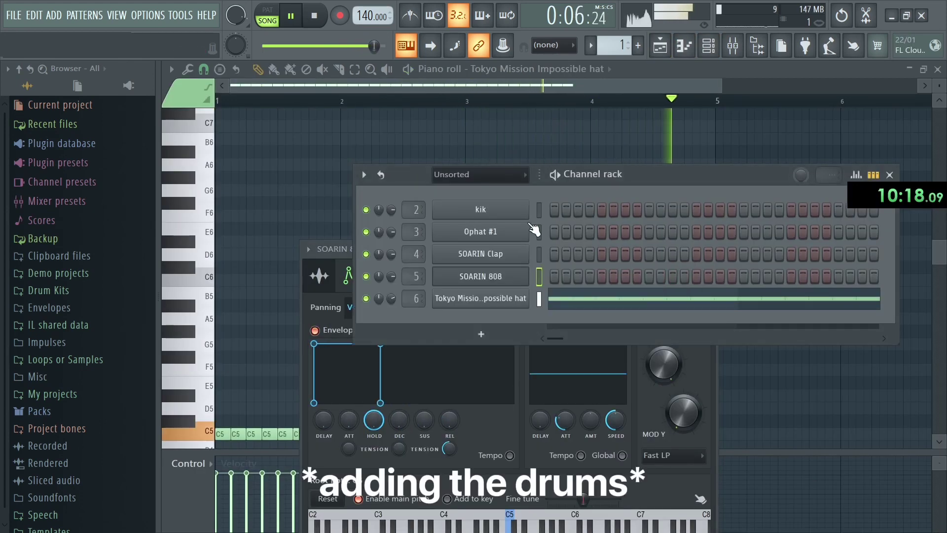
left_click(529, 275)
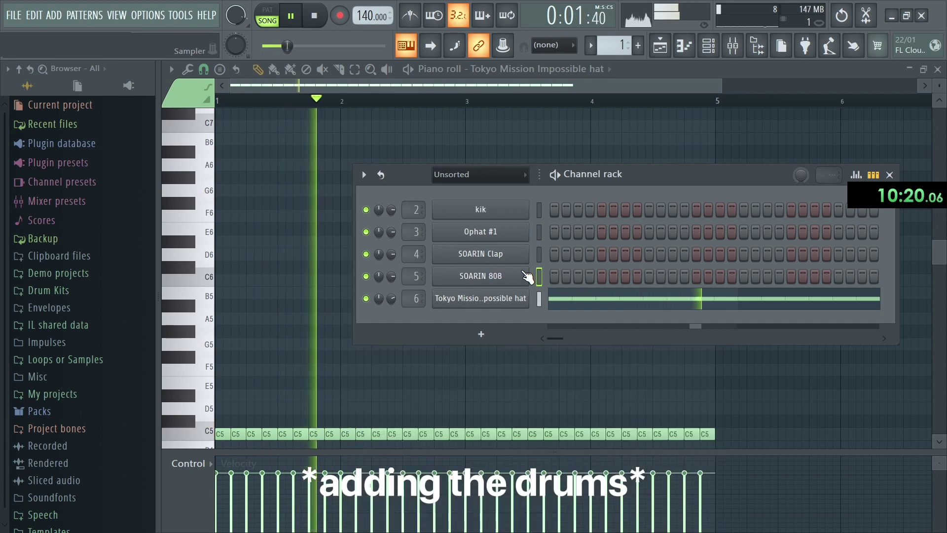
left_click(540, 253)
left_click(281, 341)
left_click(406, 341)
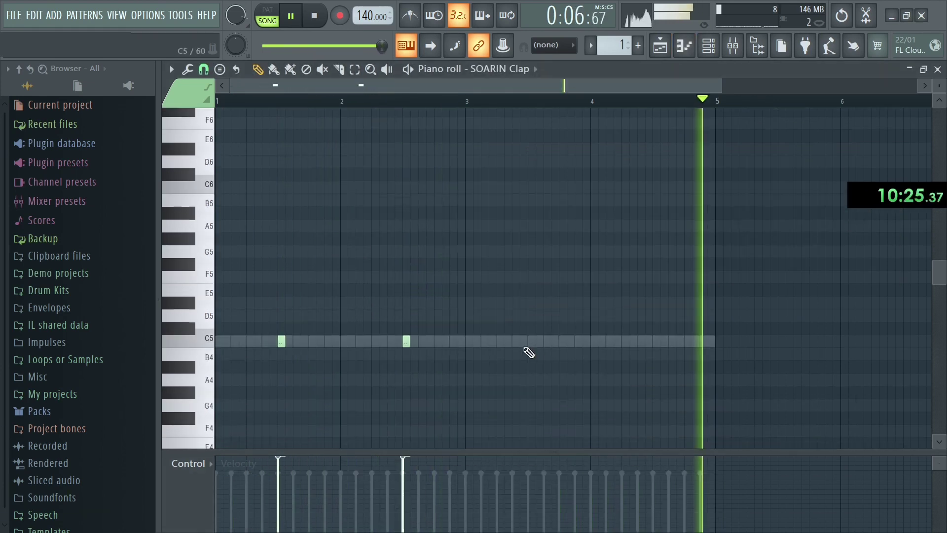
left_click(531, 341)
left_click(657, 341)
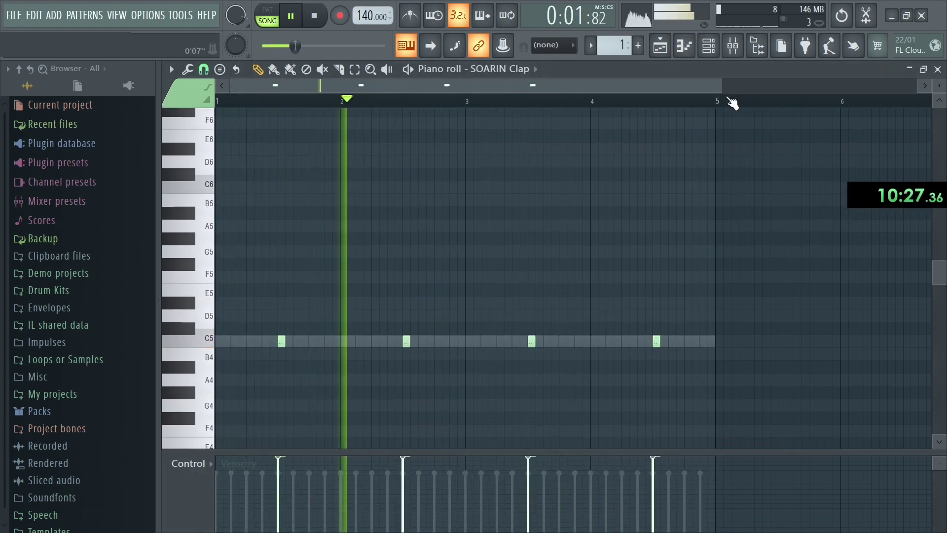
Step: Place a one-beat C5 note for Ophat #1 on beat 2 of each of the four bars
left_click(708, 45)
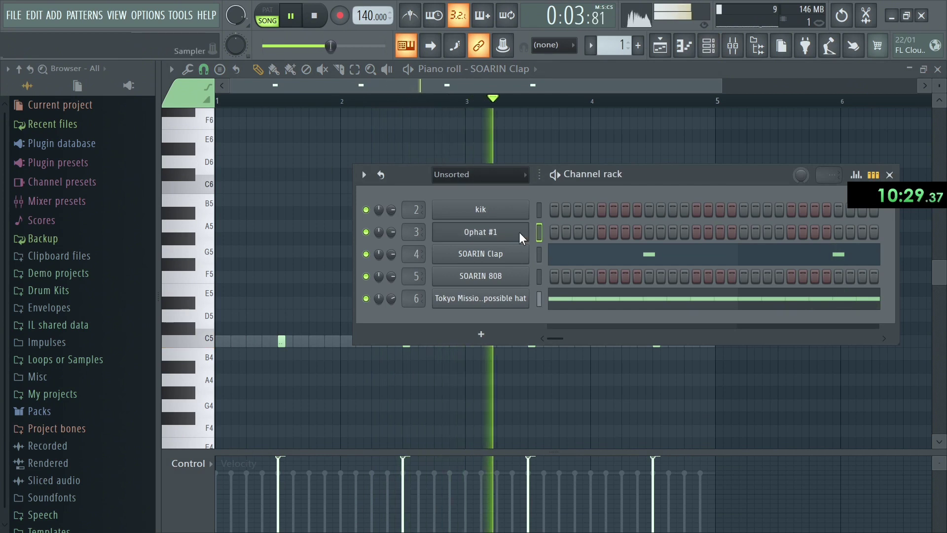
left_click(539, 232)
left_click(235, 340)
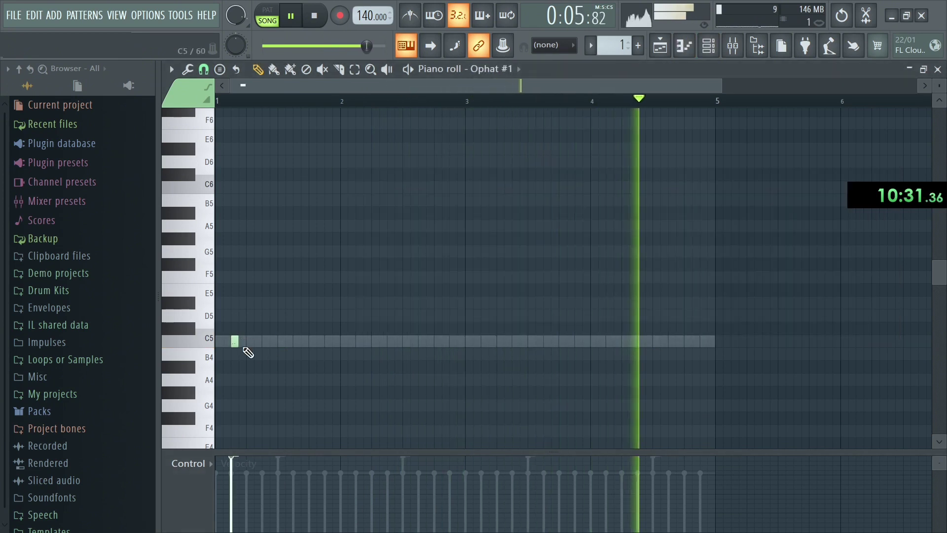
left_click_drag(235, 340, 277, 342)
left_click(381, 342)
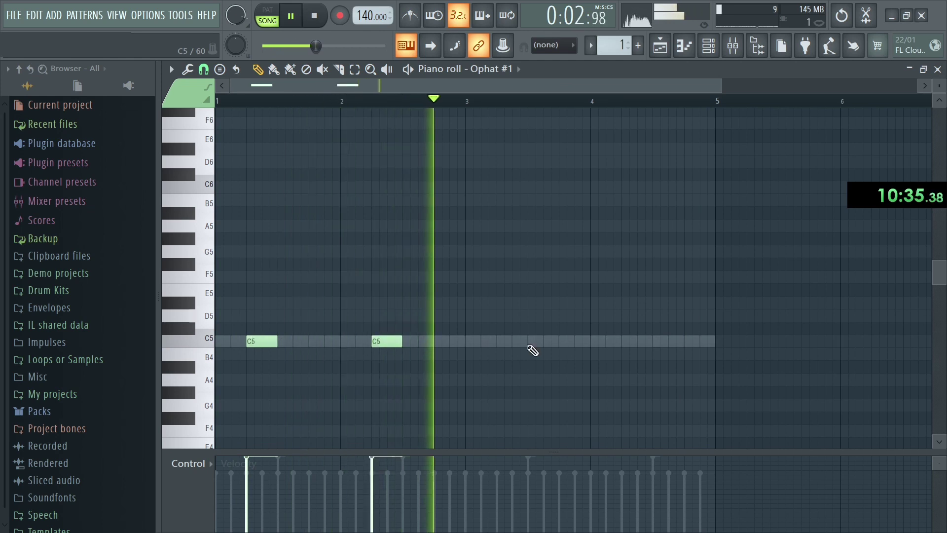
left_click(505, 342)
left_click(629, 342)
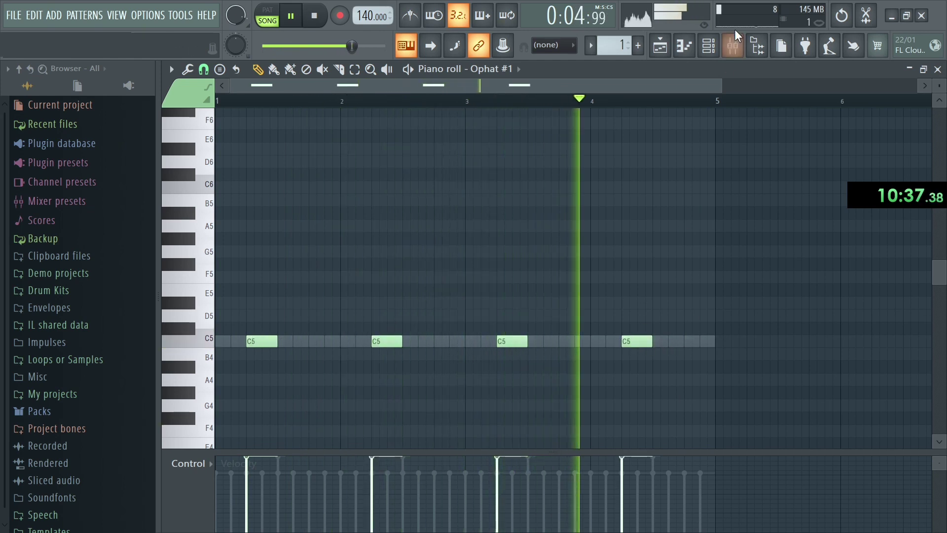
Step: In the SOARIN 808 piano roll, raise the bar 2 note two semitones to F6 and add three D#6 notes in bar 3
left_click(709, 45)
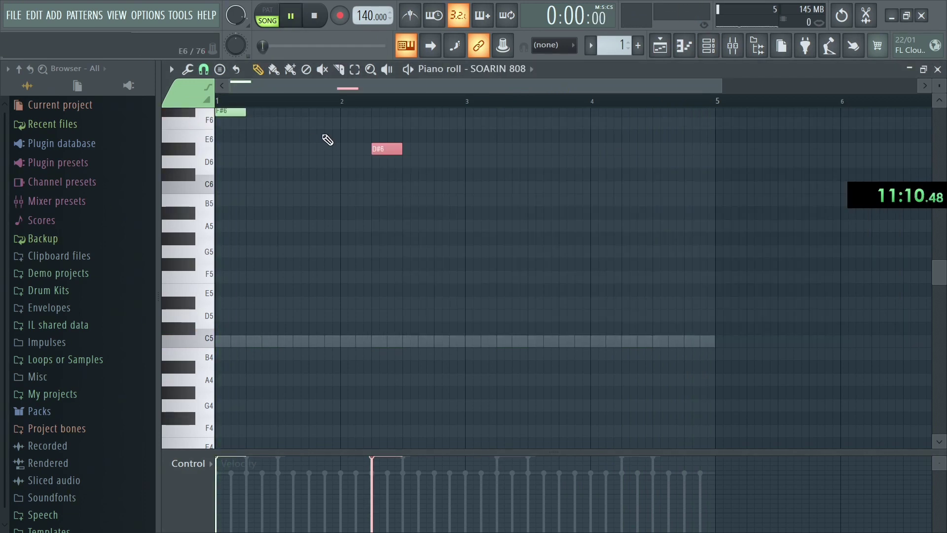
key("space")
key("shift+Up")
key("shift+Up")
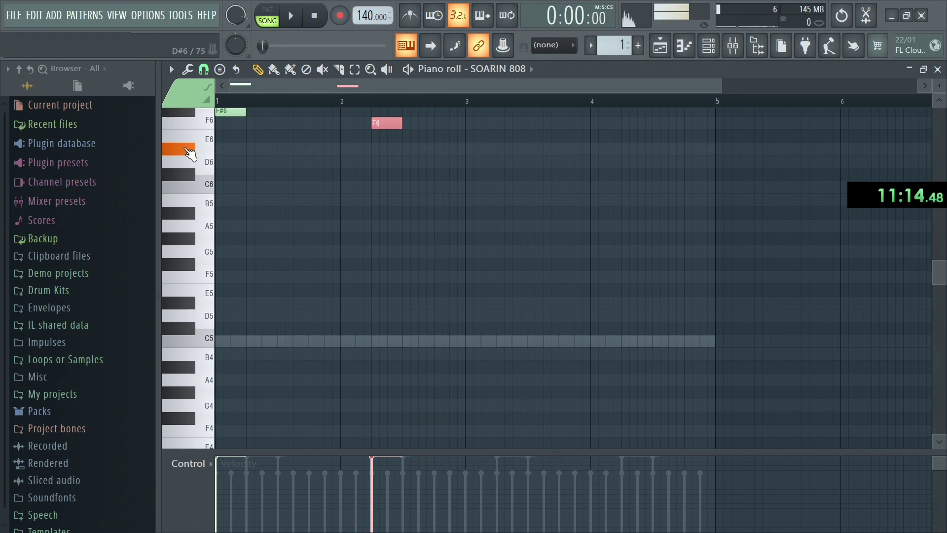
left_click(481, 148)
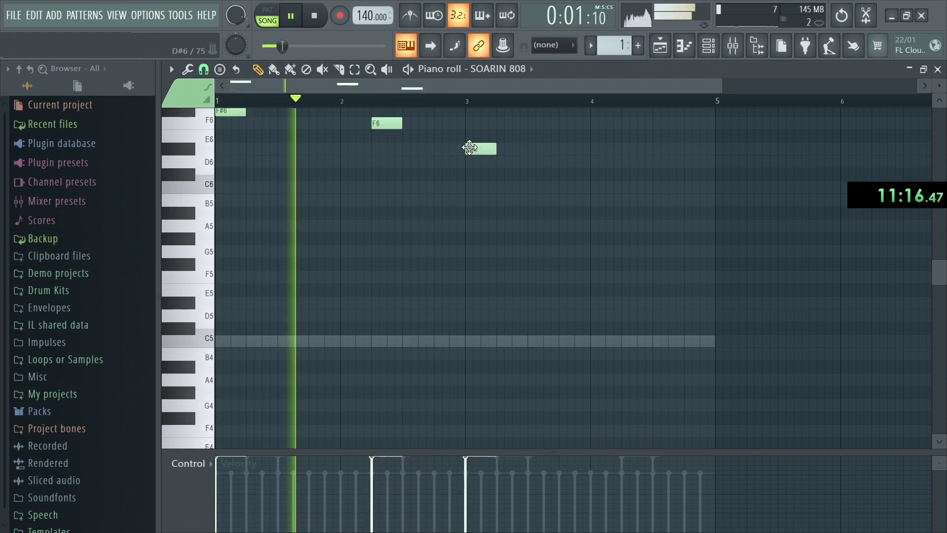
left_click(527, 149)
left_click(572, 149)
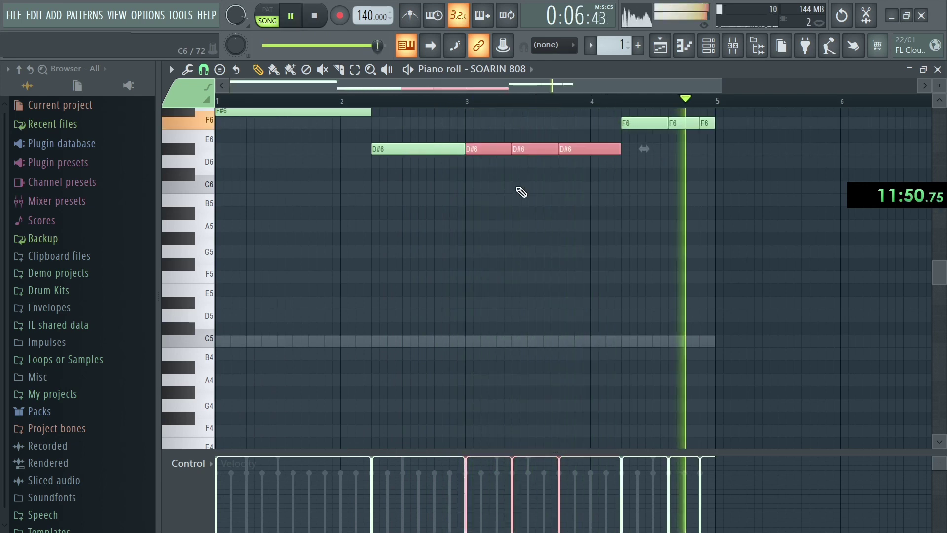
Step: Transpose all SOARIN 808 notes down one octave
left_click(466, 201)
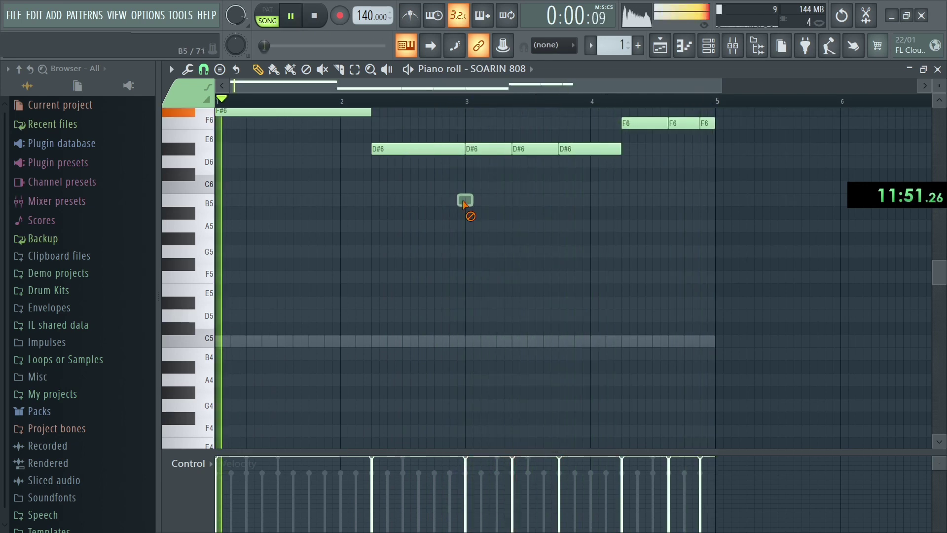
key("ctrl+Down")
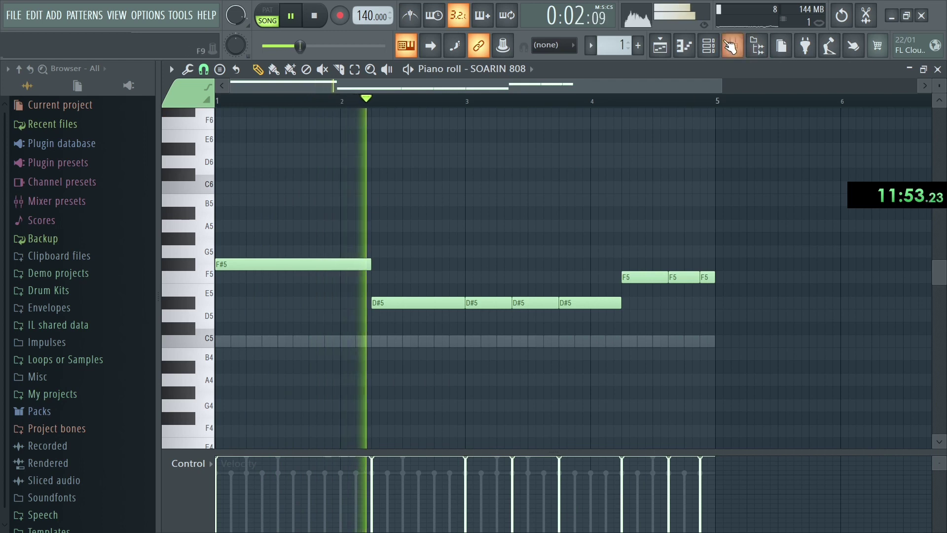
Step: Open the kik piano roll and lower its opening note one semitone to B4
key("F6")
left_click(565, 211)
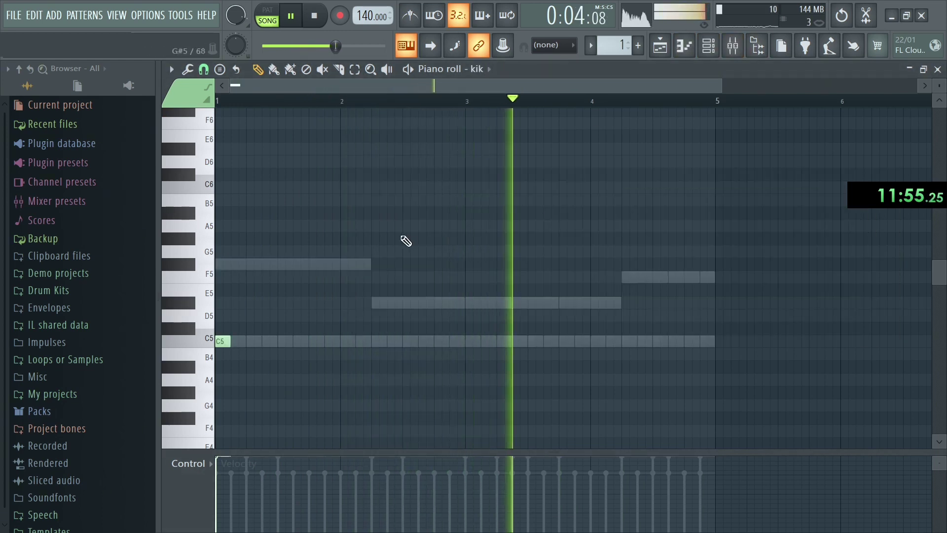
key("shift+Down")
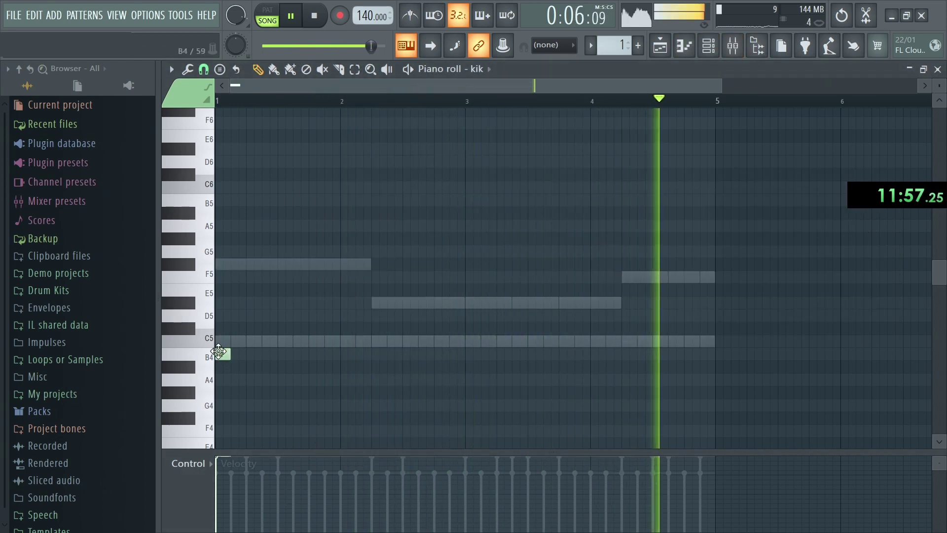
Step: Add seven half-beat B4 kik notes lined up with the starts of the remaining 808 notes in bars 2 to 4
left_click(374, 354)
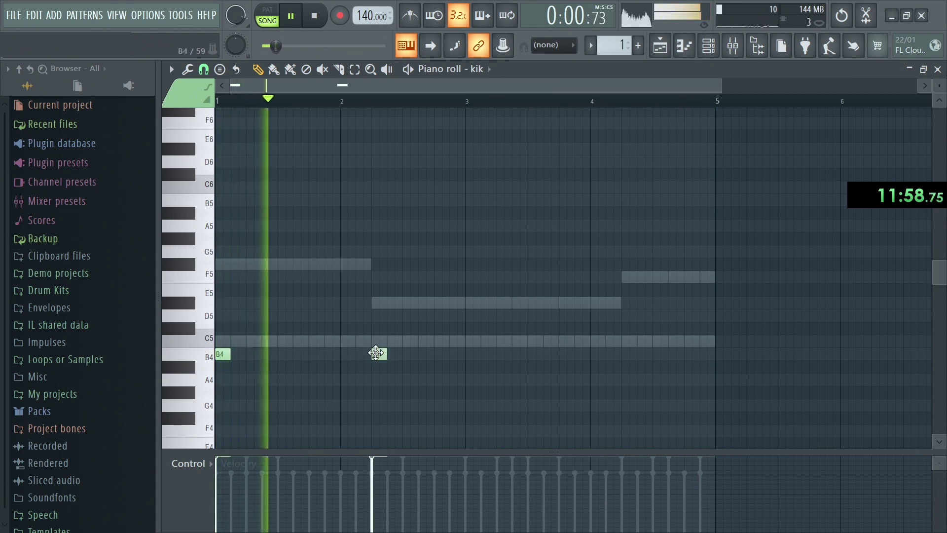
left_click(474, 354)
left_click(518, 354)
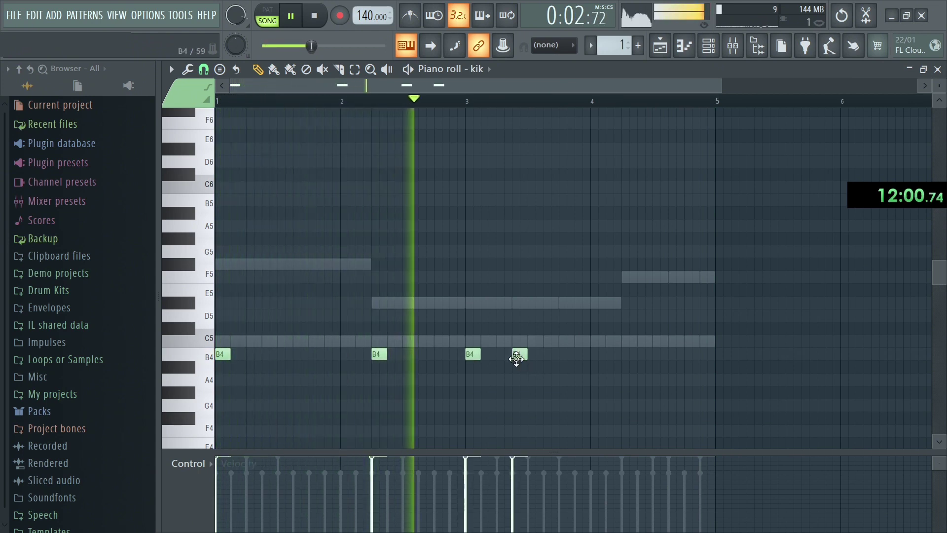
left_click(565, 354)
left_click(629, 354)
left_click(676, 354)
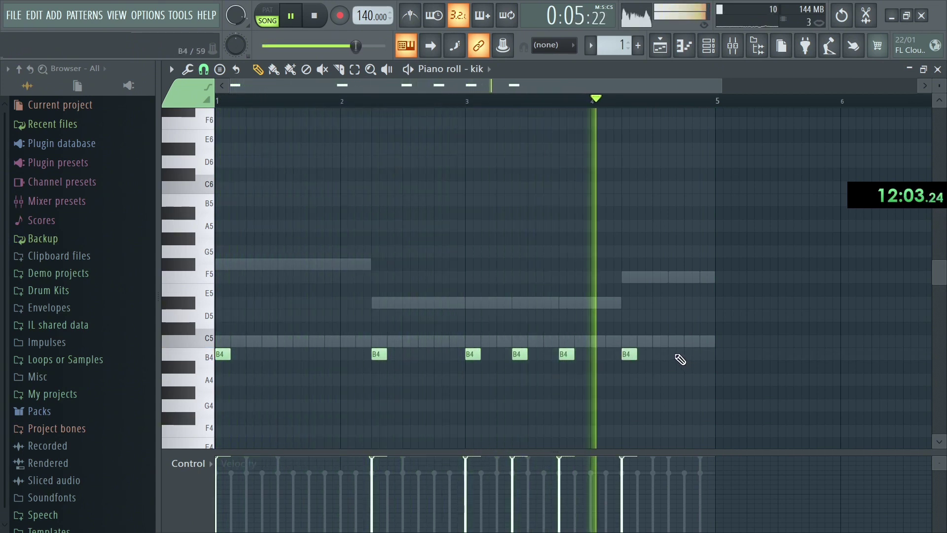
left_click(708, 353)
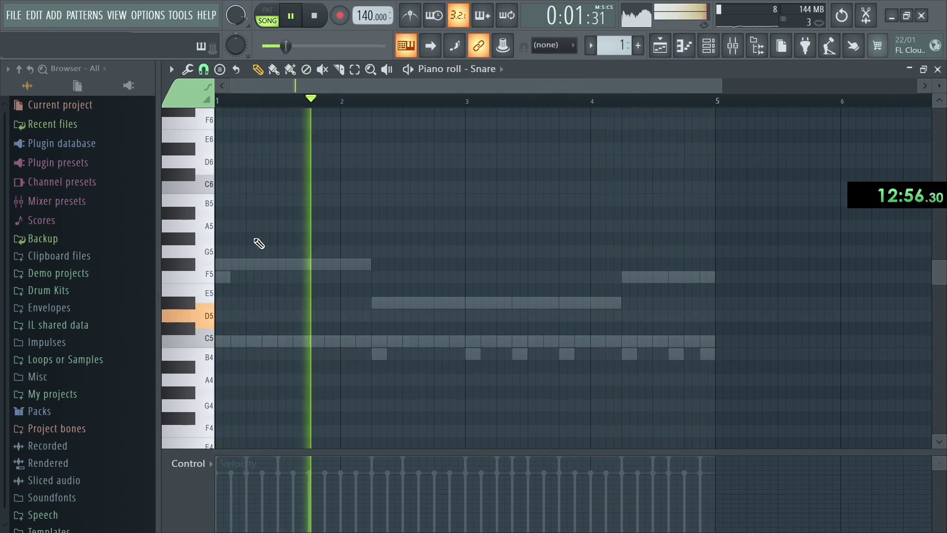
Step: Place a pair of half-beat D5 Snare notes on beat 4 of bar 1 and another pair at the start of bar 4
left_click(315, 315)
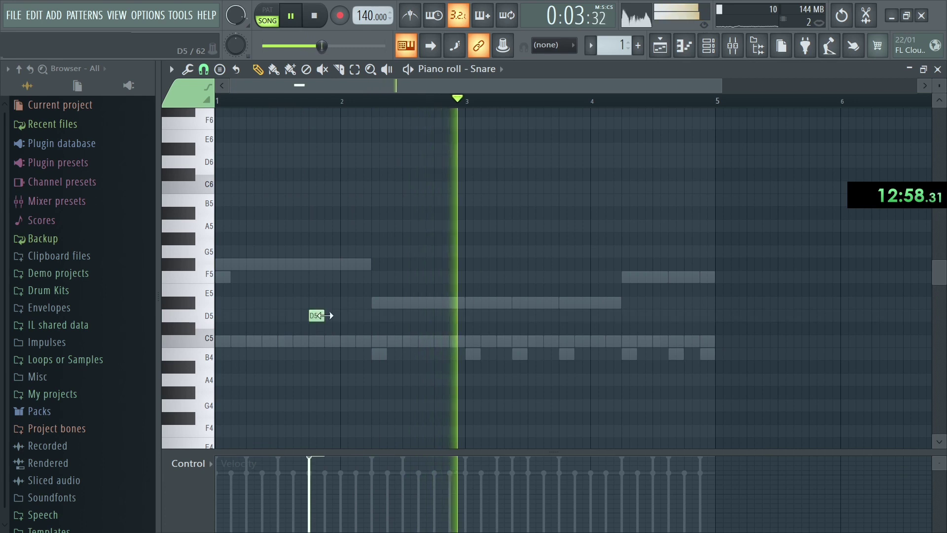
left_click(329, 316)
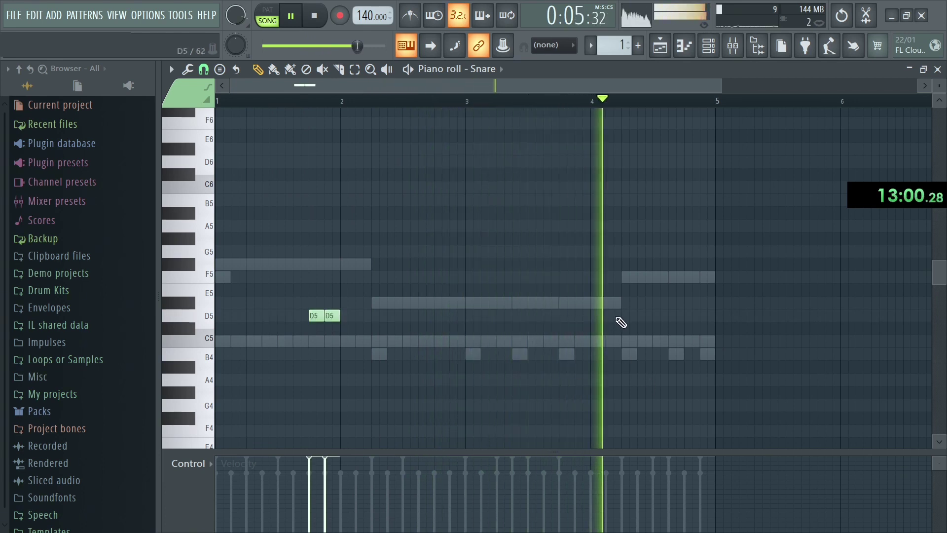
left_click(606, 316)
left_click_drag(607, 316, 599, 316)
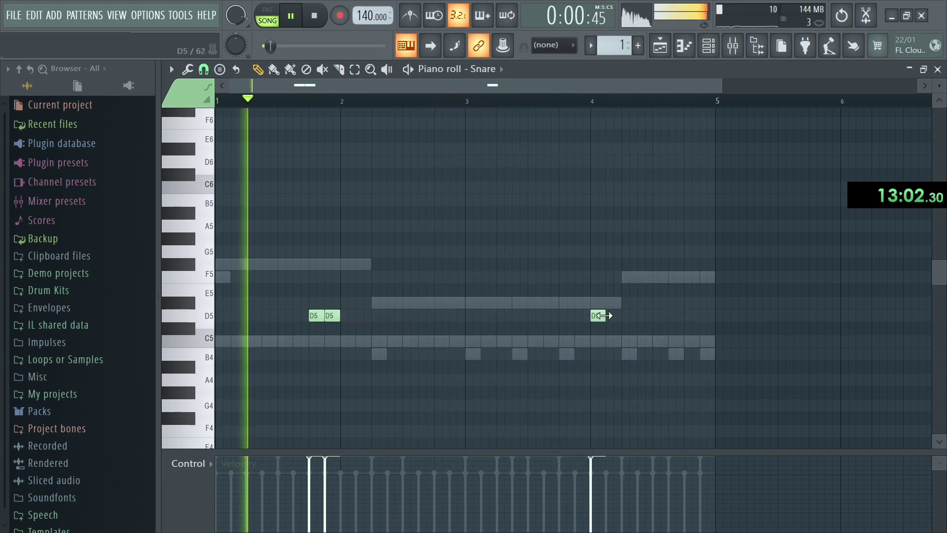
left_click(616, 316)
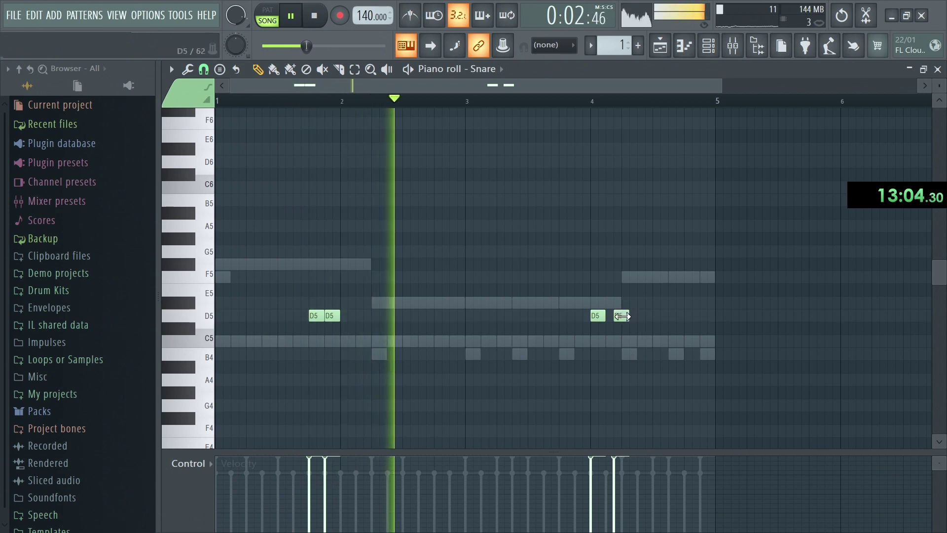
left_click_drag(622, 316, 613, 314)
Step: Add a third half-beat D5 Snare note on beat 2 of bar 4, directly after the existing pair
left_click(712, 52)
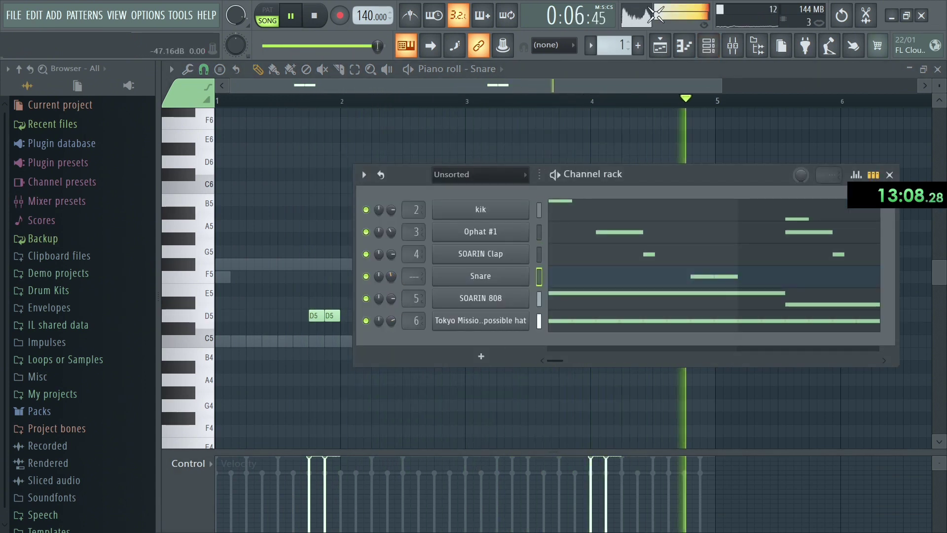
left_click(594, 90)
left_click(625, 321)
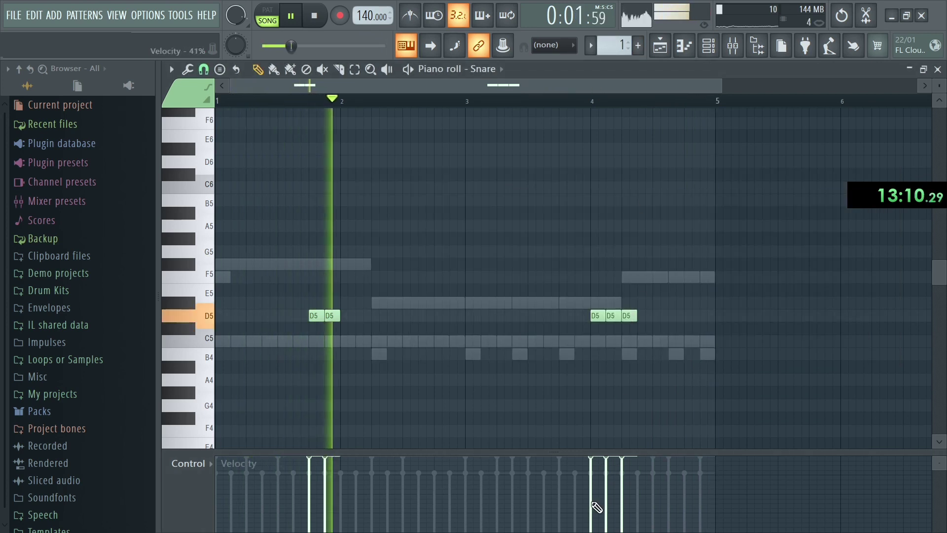
Step: Lower the velocities of the first two bar 4 Snare notes so the three-note roll rises in volume
mouse_move(597, 507)
left_mouse_down()
mouse_move(611, 486)
mouse_move(598, 507)
mouse_move(606, 470)
left_mouse_up()
left_click(515, 364)
right_click(514, 364)
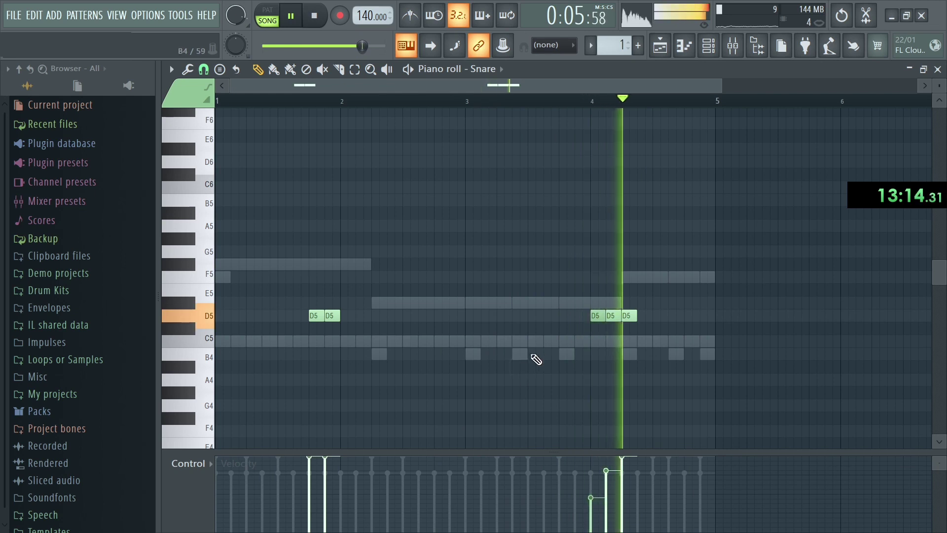
left_click_drag(597, 479, 611, 471)
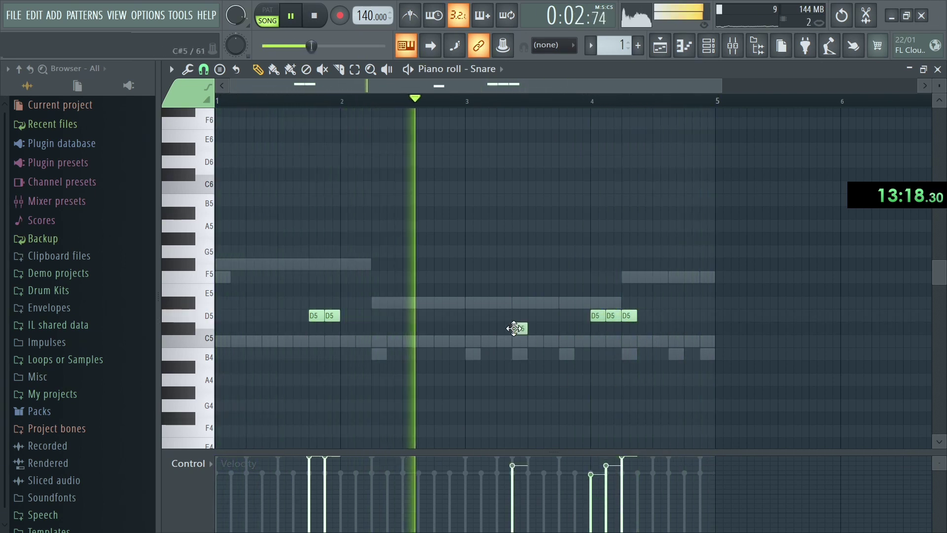
Step: Add a half-beat D5 Snare note at the start of bar 2 and open the channel rack
left_click(347, 315)
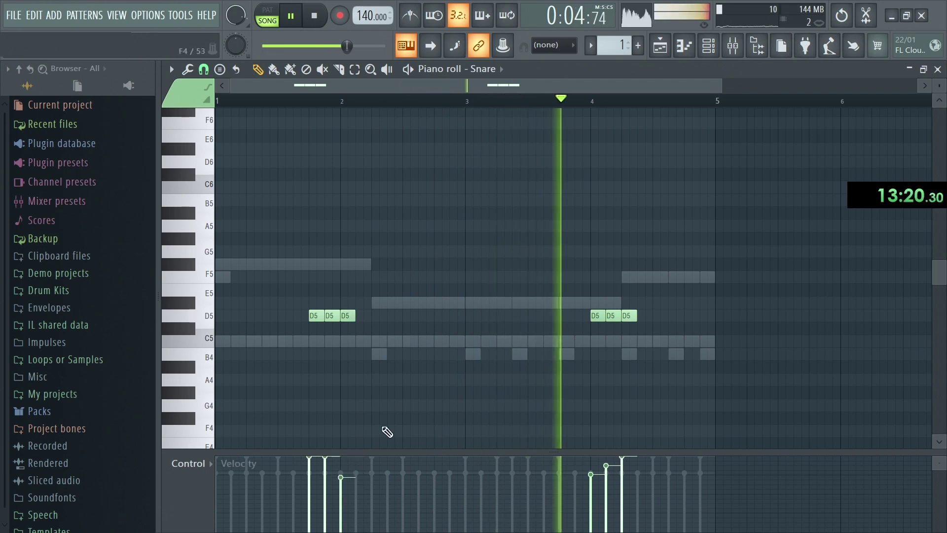
left_click(708, 46)
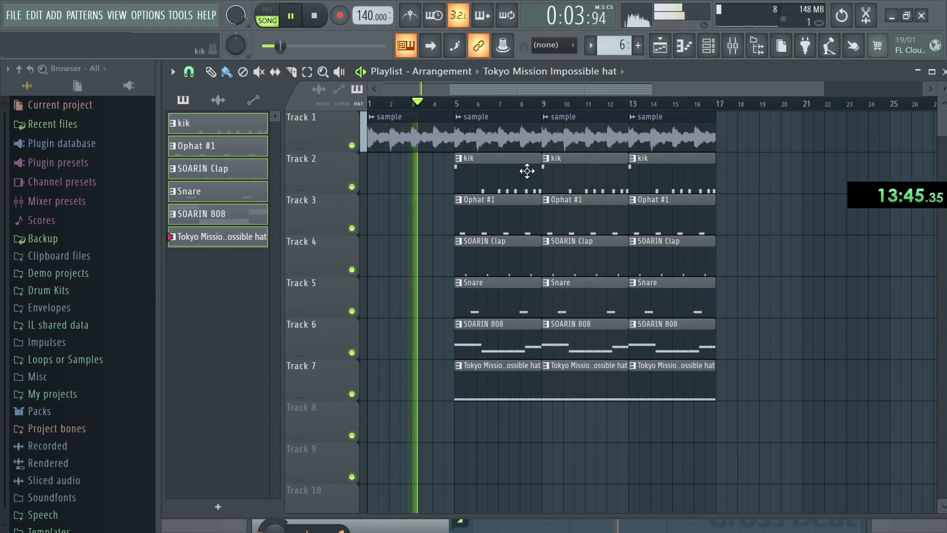
Step: Delete the kik and Ophat #1 clips that start at bar 5 of the playlist
right_click(508, 175)
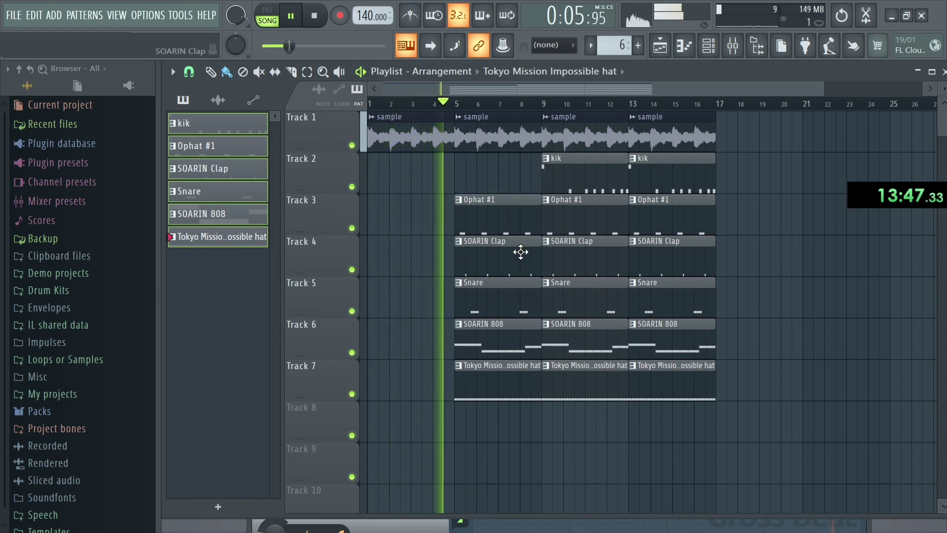
right_click(506, 209)
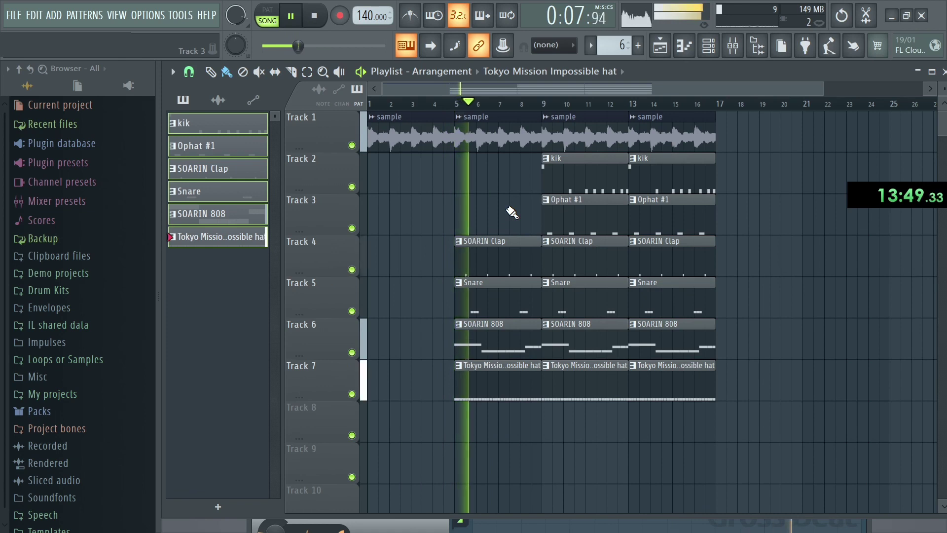